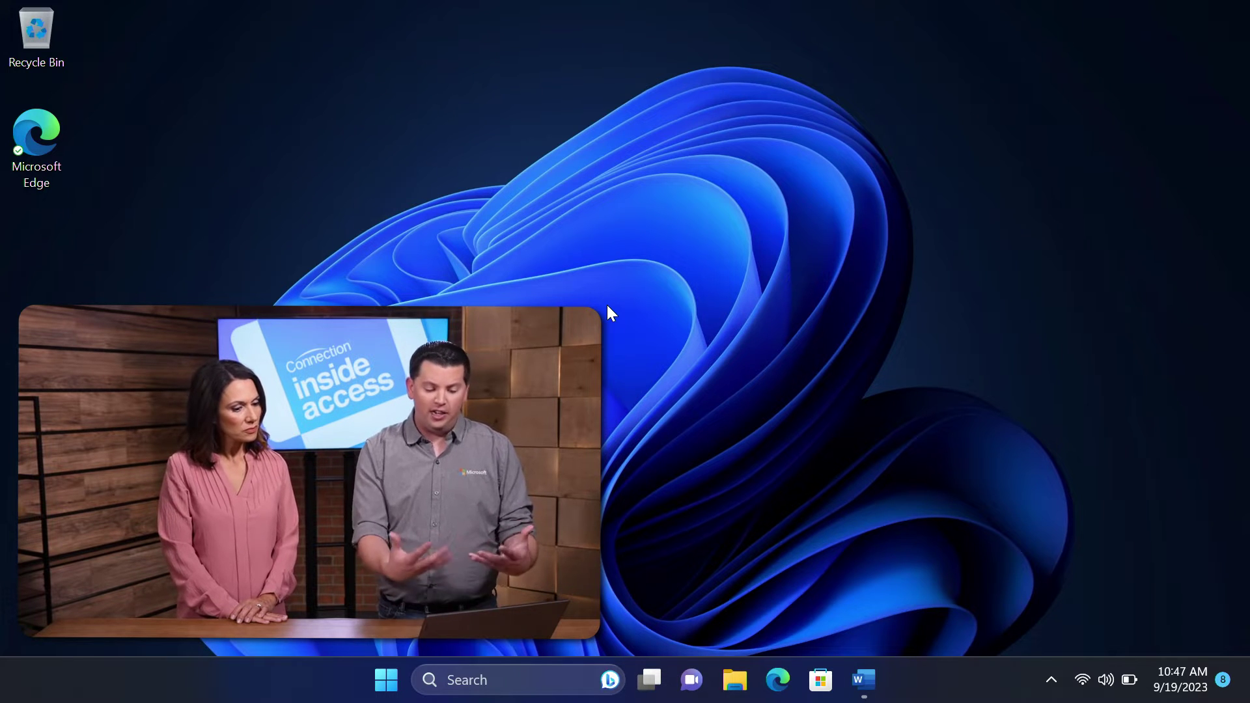
Open the Windows 11 Start menu over the desktop
{"action": "key", "text": "super"}
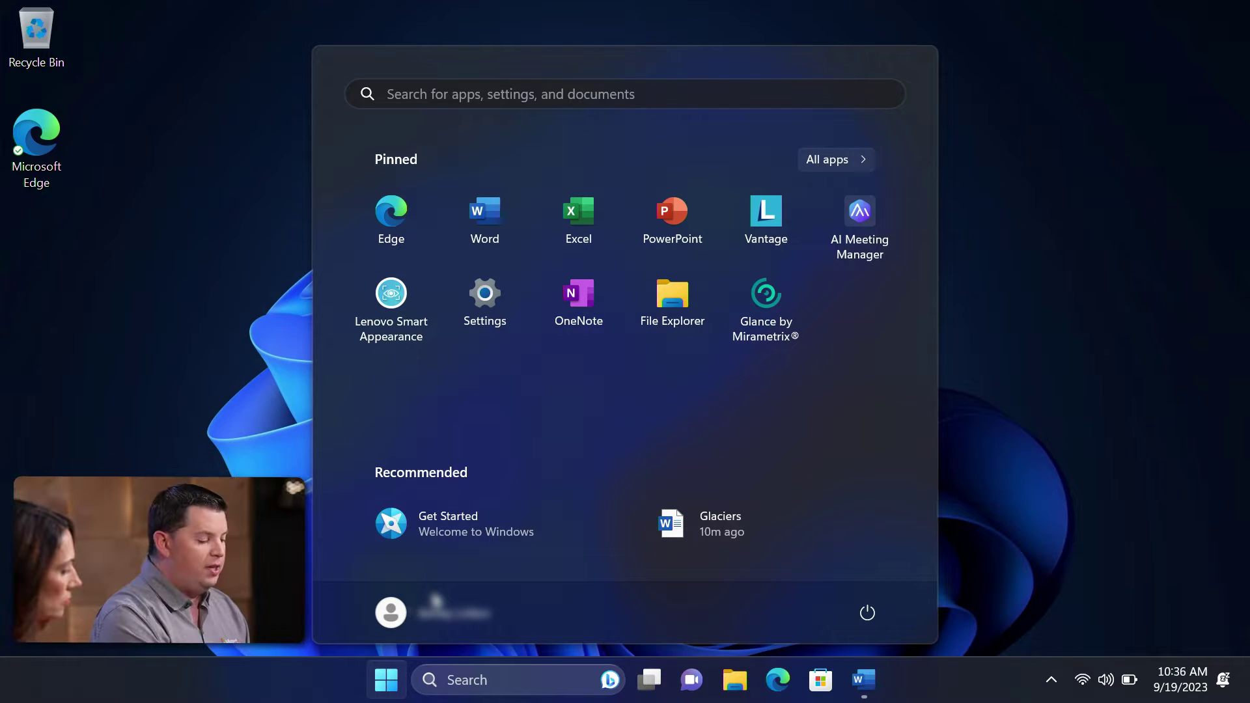
Open Taskbar settings from the taskbar, maximized, with Taskbar behaviors expanded
{"action": "right_click", "coordinate": [966, 699]}
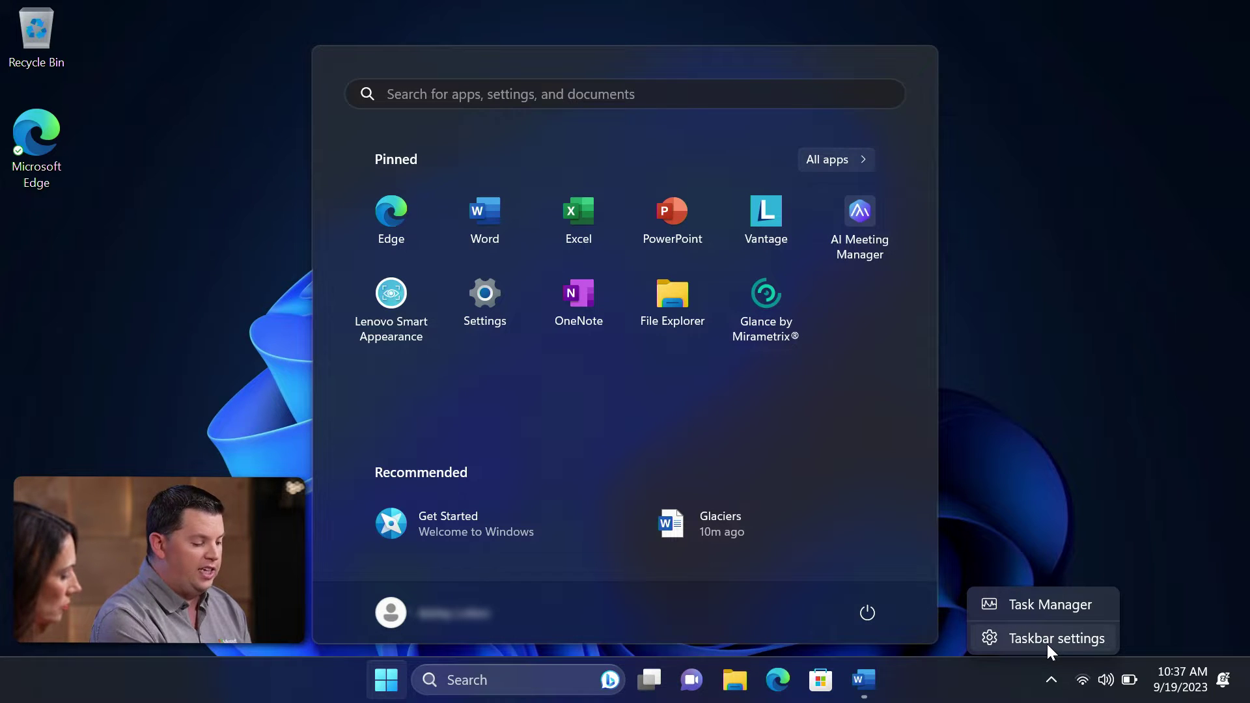
{"action": "left_click", "coordinate": [1047, 642]}
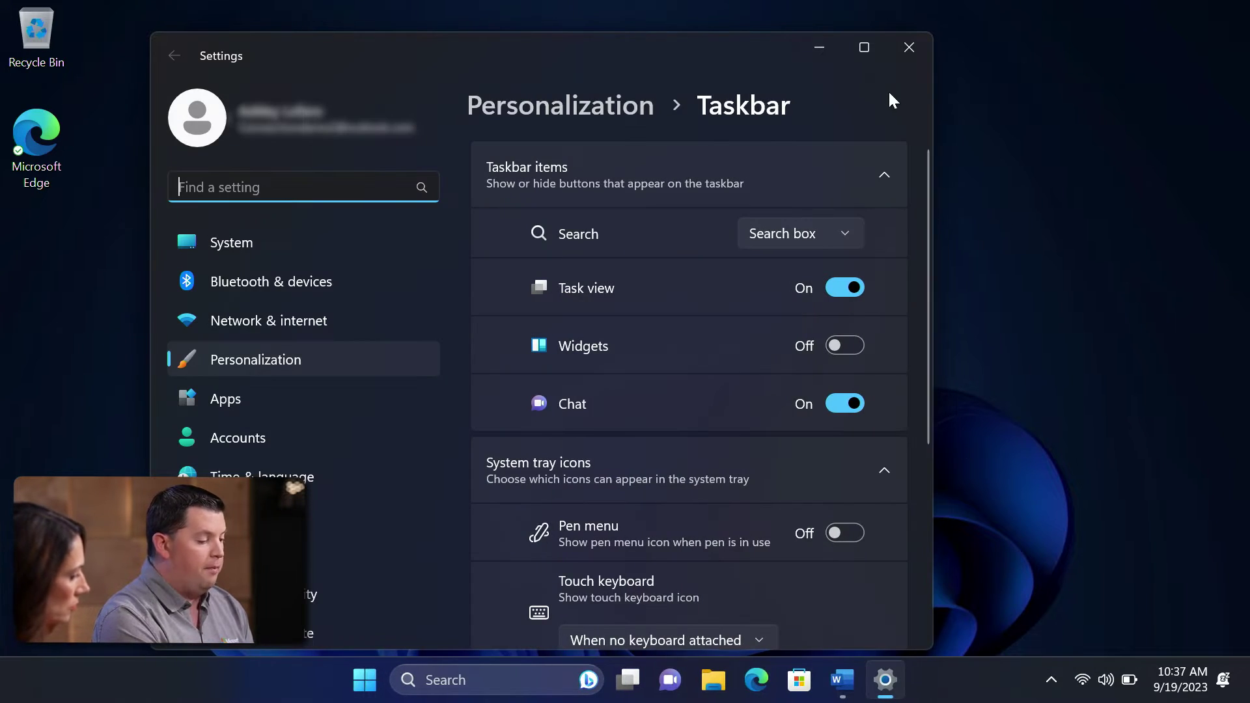
{"action": "left_click", "coordinate": [866, 47]}
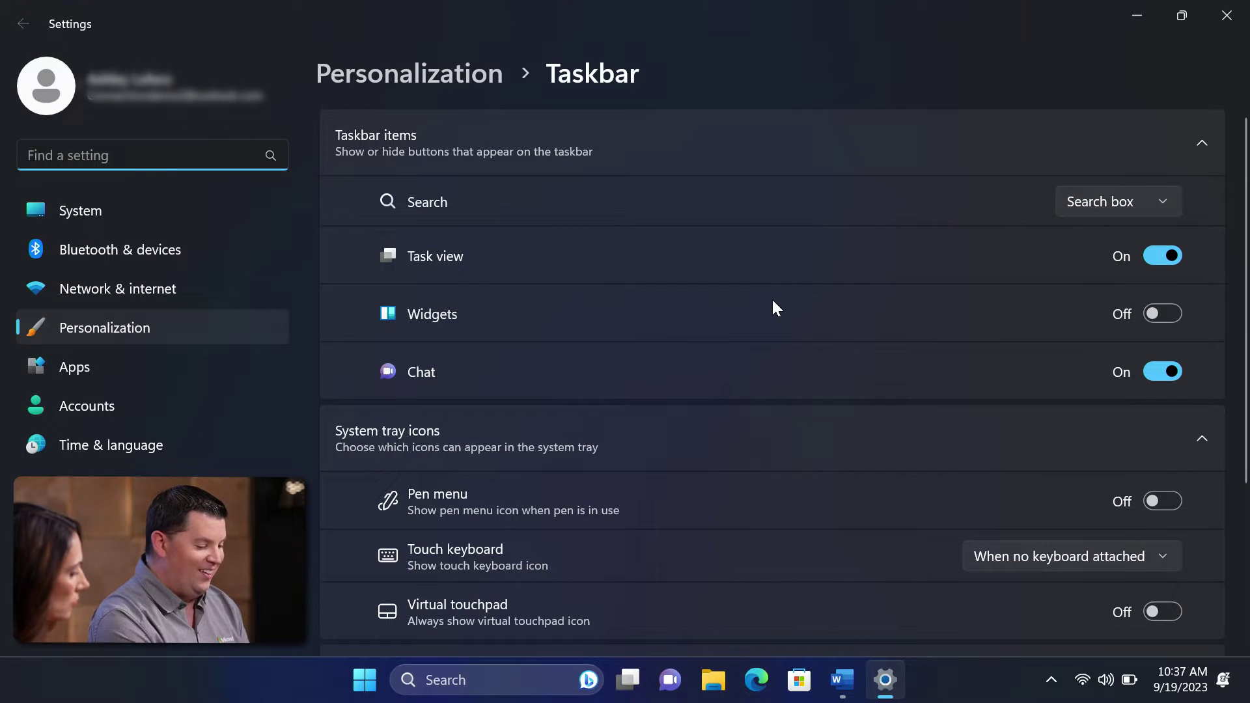
{"action": "scroll", "coordinate": [771, 298], "scroll_direction": "down", "scroll_amount": 4}
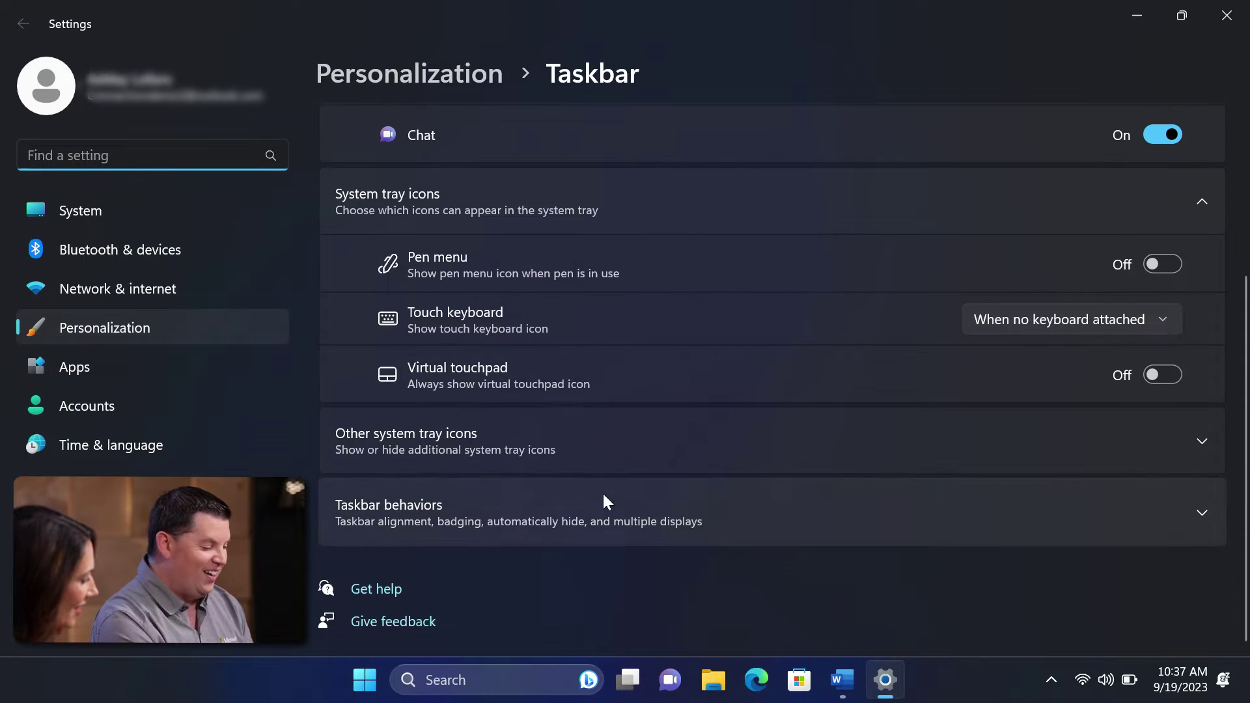
{"action": "left_click", "coordinate": [614, 516]}
{"action": "scroll", "coordinate": [614, 518], "scroll_direction": "down", "scroll_amount": 2}
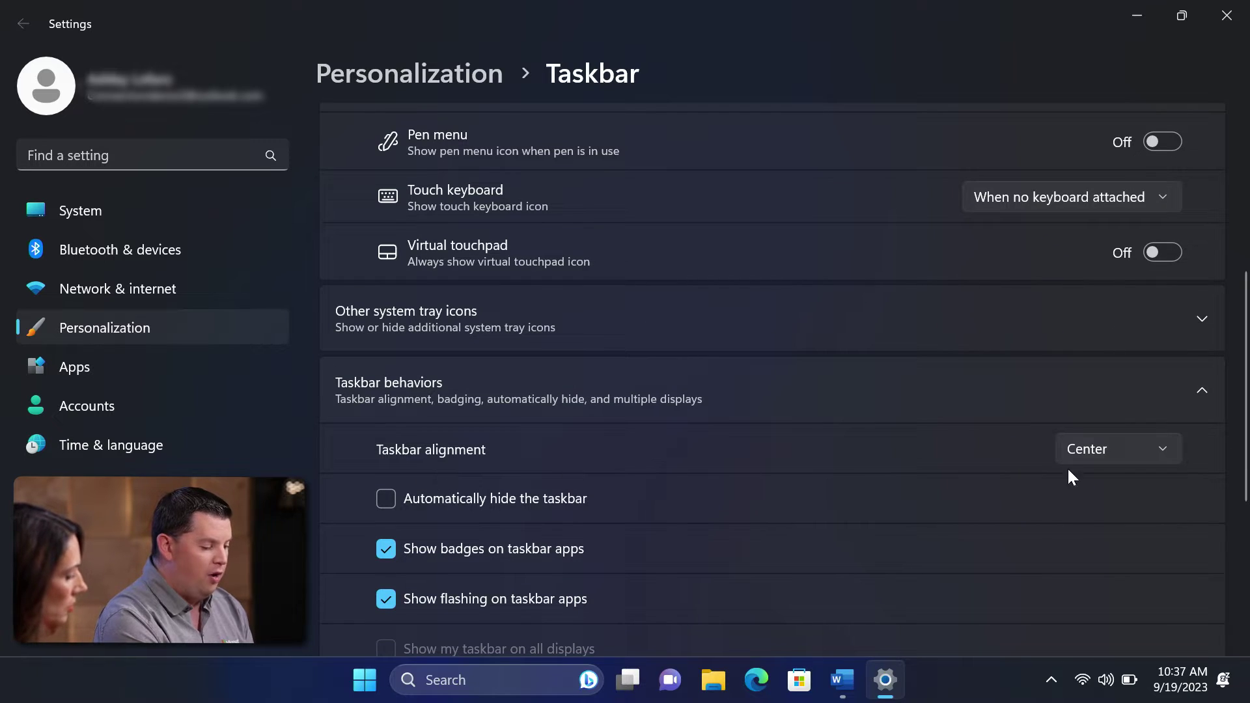
Set taskbar alignment to Left, then back to Center, and reopen the Start menu
{"action": "left_click", "coordinate": [1116, 458]}
{"action": "left_click", "coordinate": [1104, 417]}
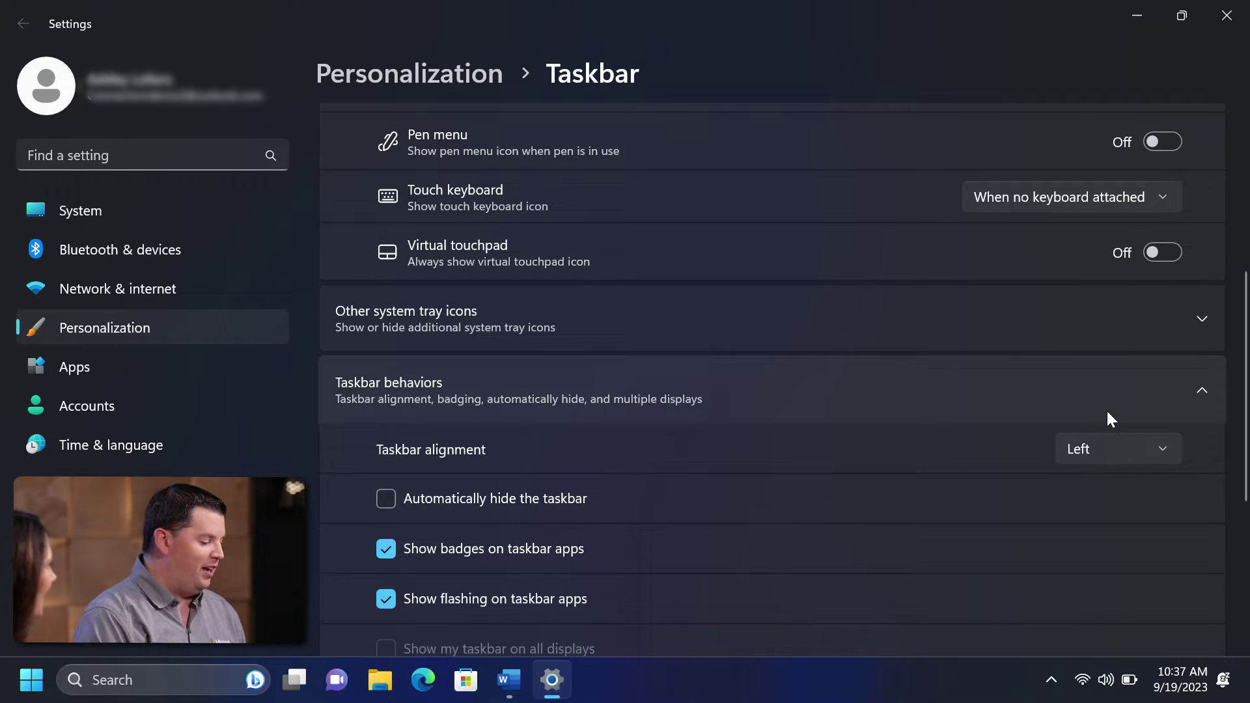
{"action": "left_click", "coordinate": [1133, 456]}
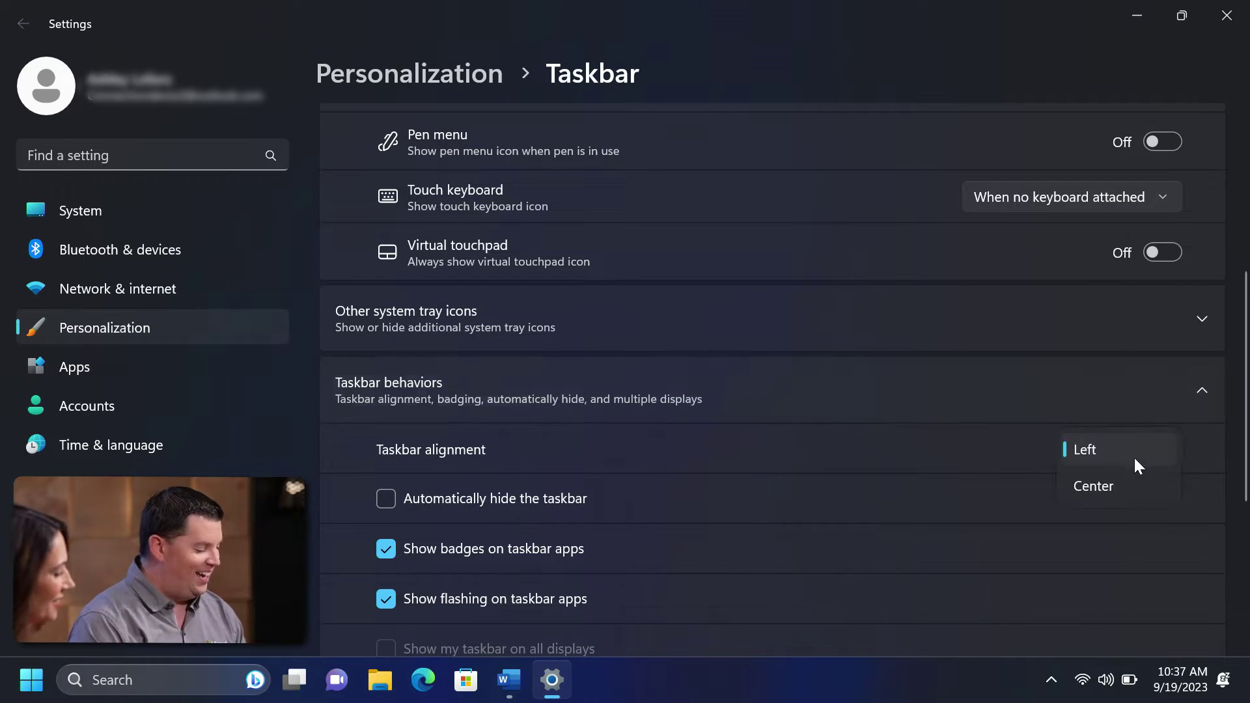
{"action": "left_click", "coordinate": [1093, 485]}
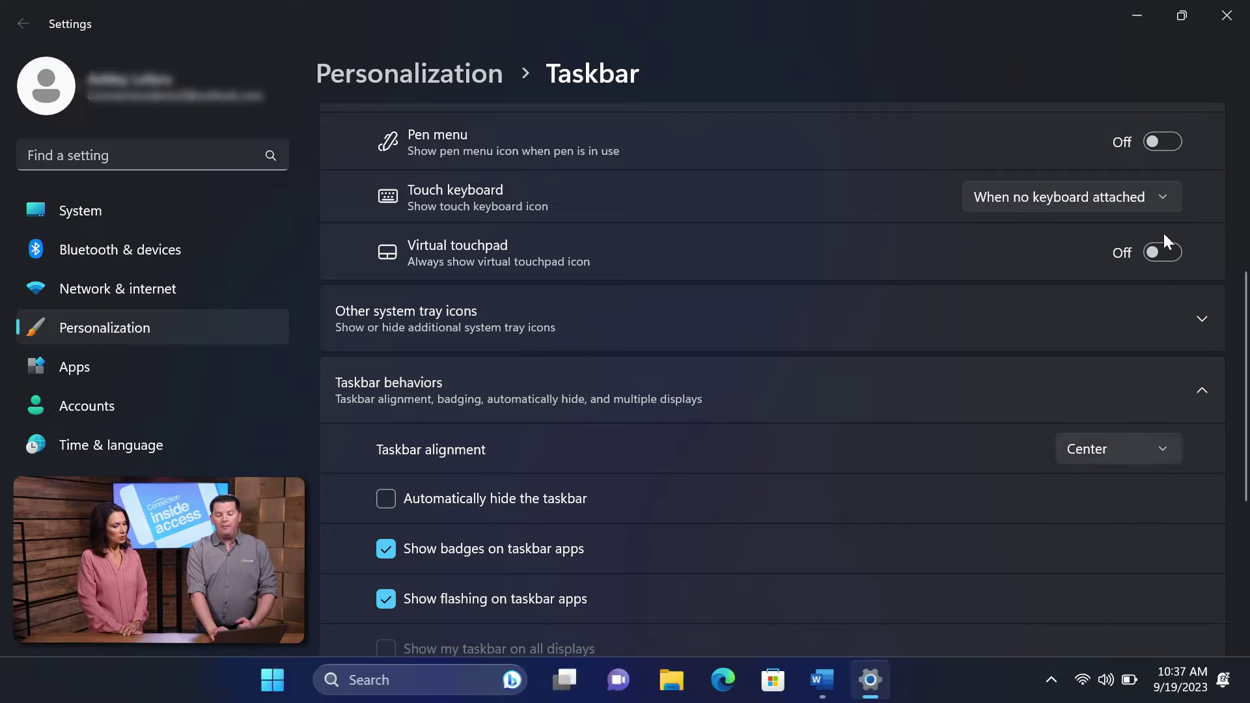
{"action": "left_click", "coordinate": [1137, 14]}
{"action": "key", "text": "super"}
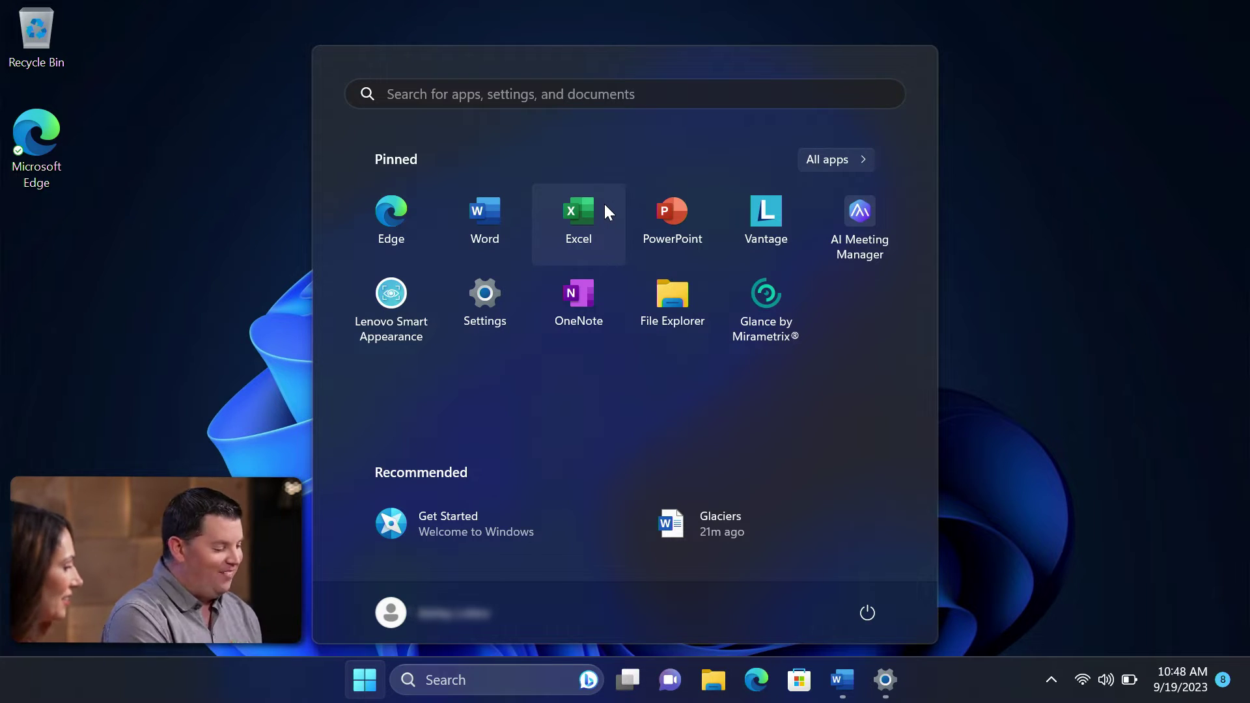
Drag Excel and PowerPoint onto Word to make a pinned folder named 'Office'
{"action": "left_click_drag", "start_coordinate": [604, 204], "coordinate": [507, 215]}
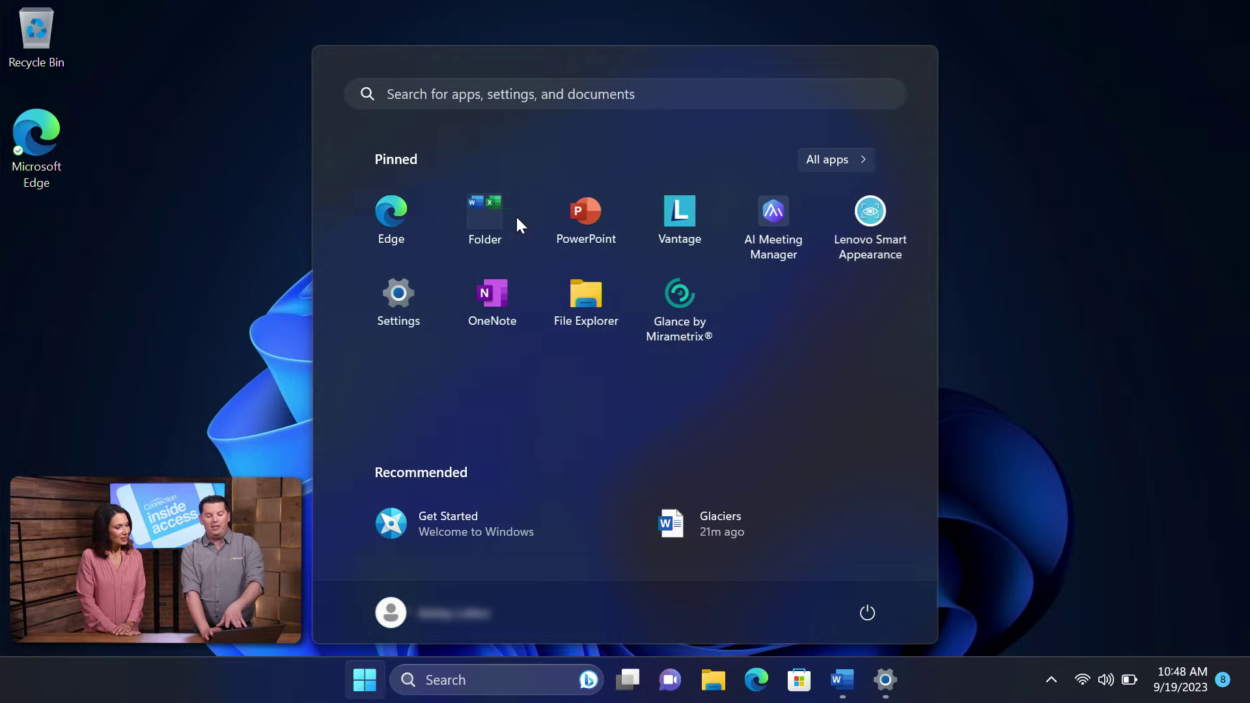
{"action": "left_click_drag", "start_coordinate": [585, 216], "coordinate": [494, 208]}
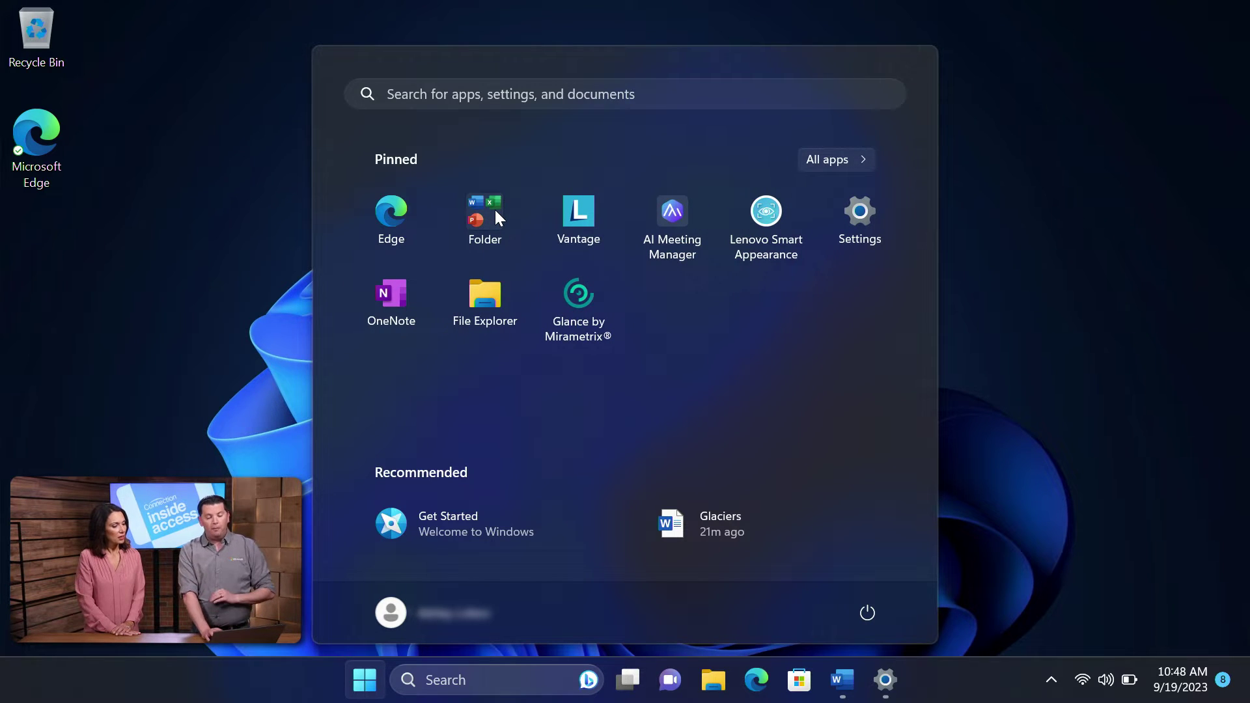
{"action": "left_click", "coordinate": [495, 209]}
{"action": "left_click", "coordinate": [559, 211]}
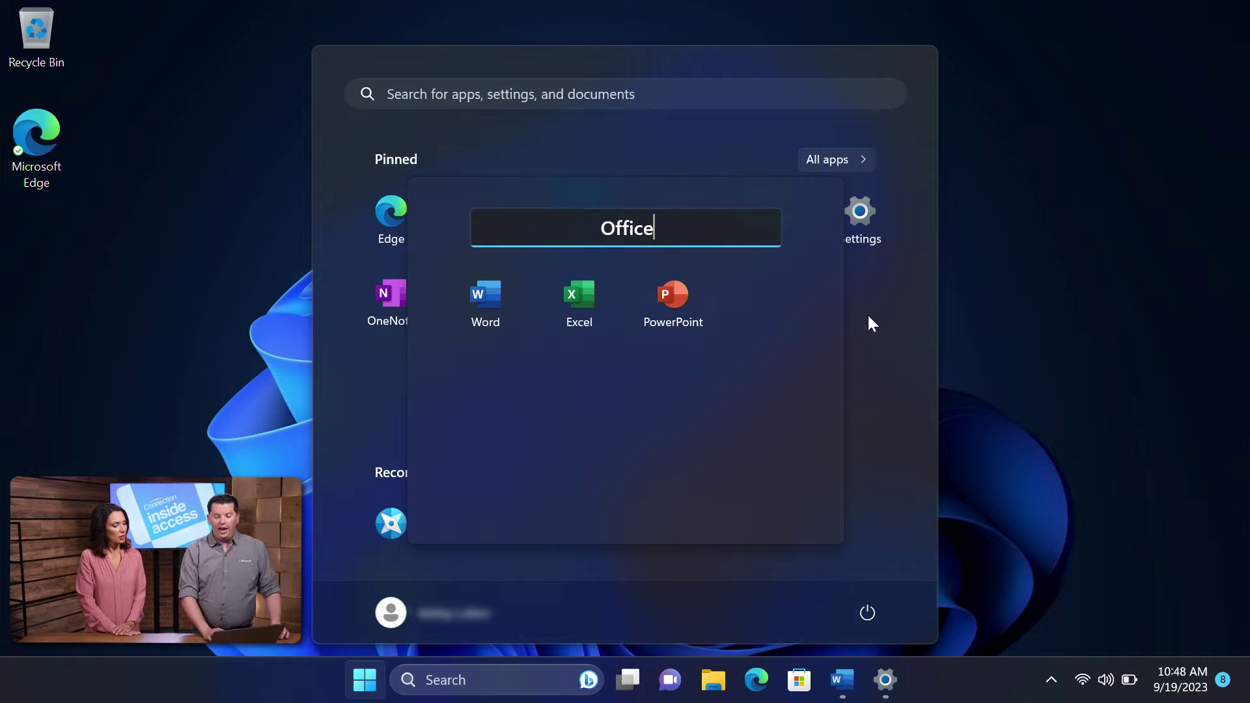
{"action": "left_click", "coordinate": [899, 327]}
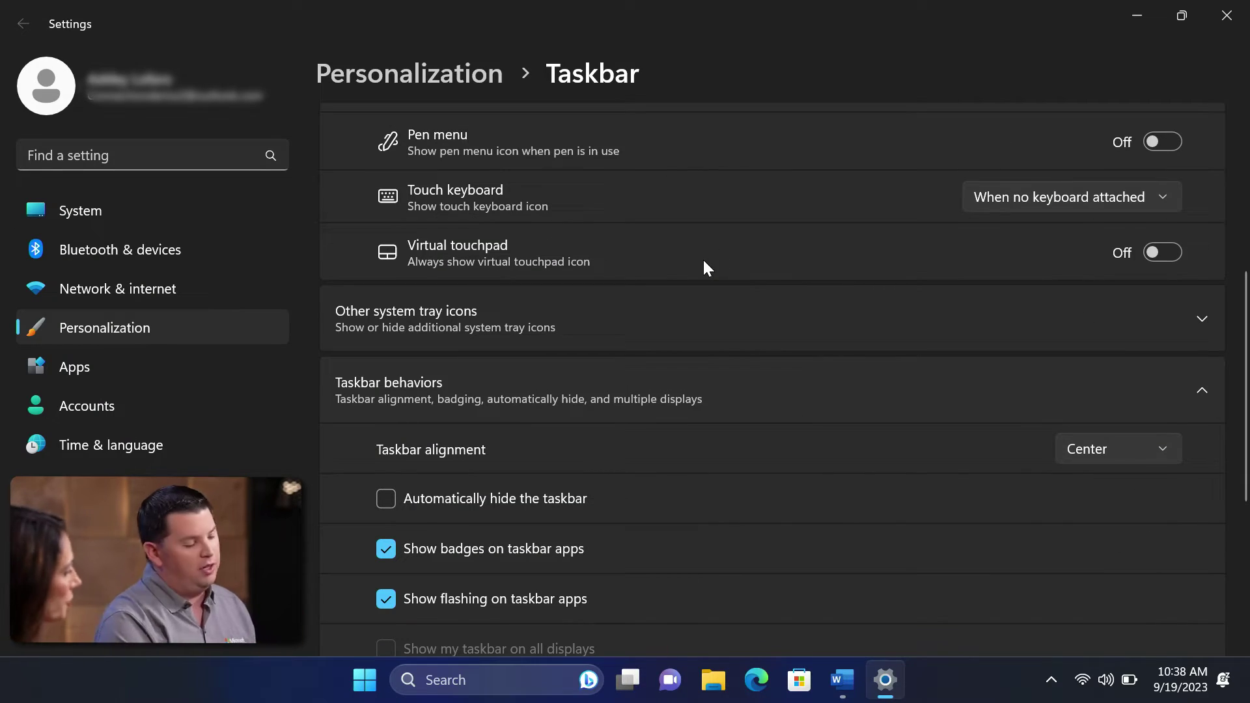
Snap Settings into the left-half zone and the Glaciers Word document into the right half
{"action": "left_click_drag", "start_coordinate": [648, 16], "coordinate": [548, 80]}
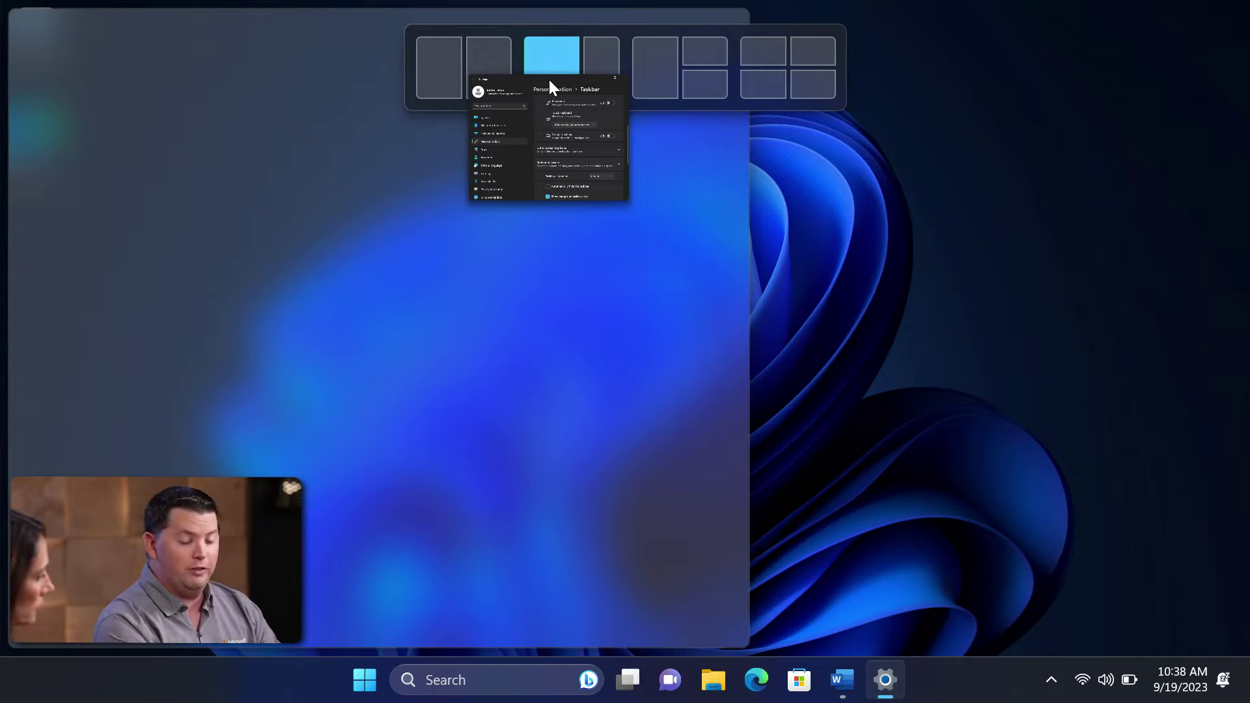
{"action": "mouse_move", "coordinate": [549, 79]}
{"action": "left_mouse_down"}
{"action": "mouse_move", "coordinate": [633, 84]}
{"action": "mouse_move", "coordinate": [721, 61]}
{"action": "mouse_move", "coordinate": [715, 84]}
{"action": "mouse_move", "coordinate": [589, 65]}
{"action": "mouse_move", "coordinate": [553, 82]}
{"action": "left_mouse_up"}
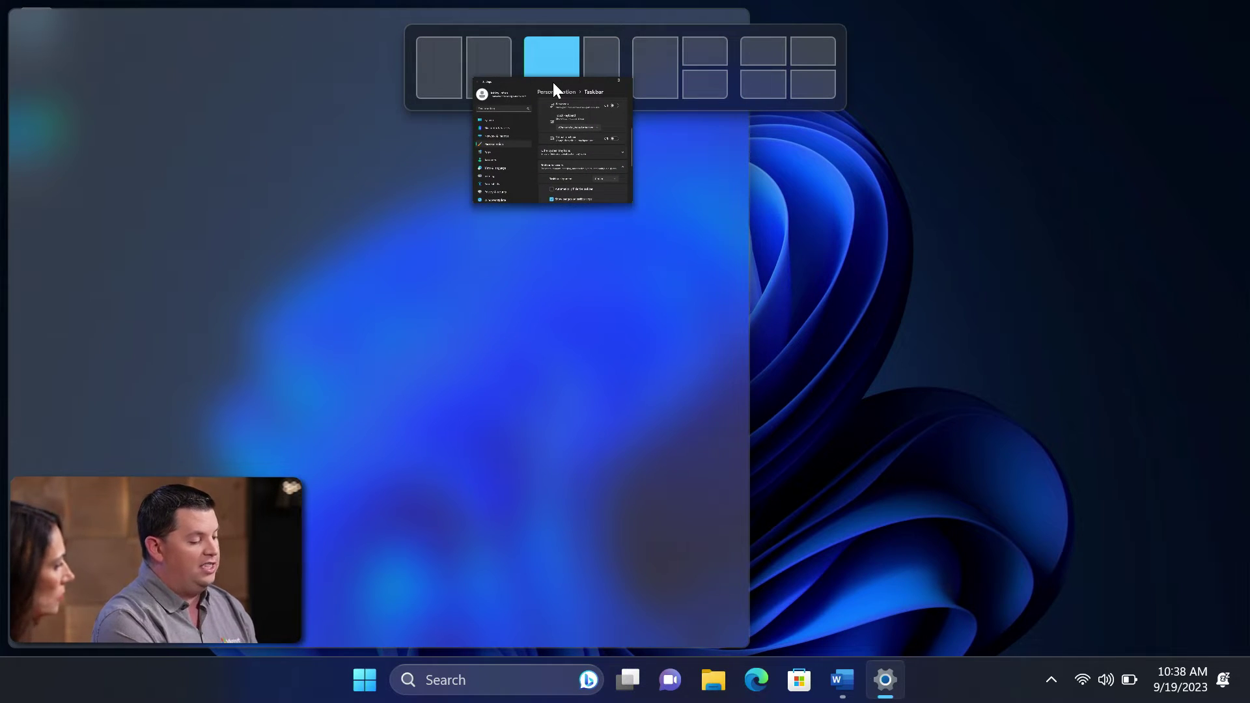
{"action": "left_click_drag", "start_coordinate": [552, 82], "coordinate": [552, 80]}
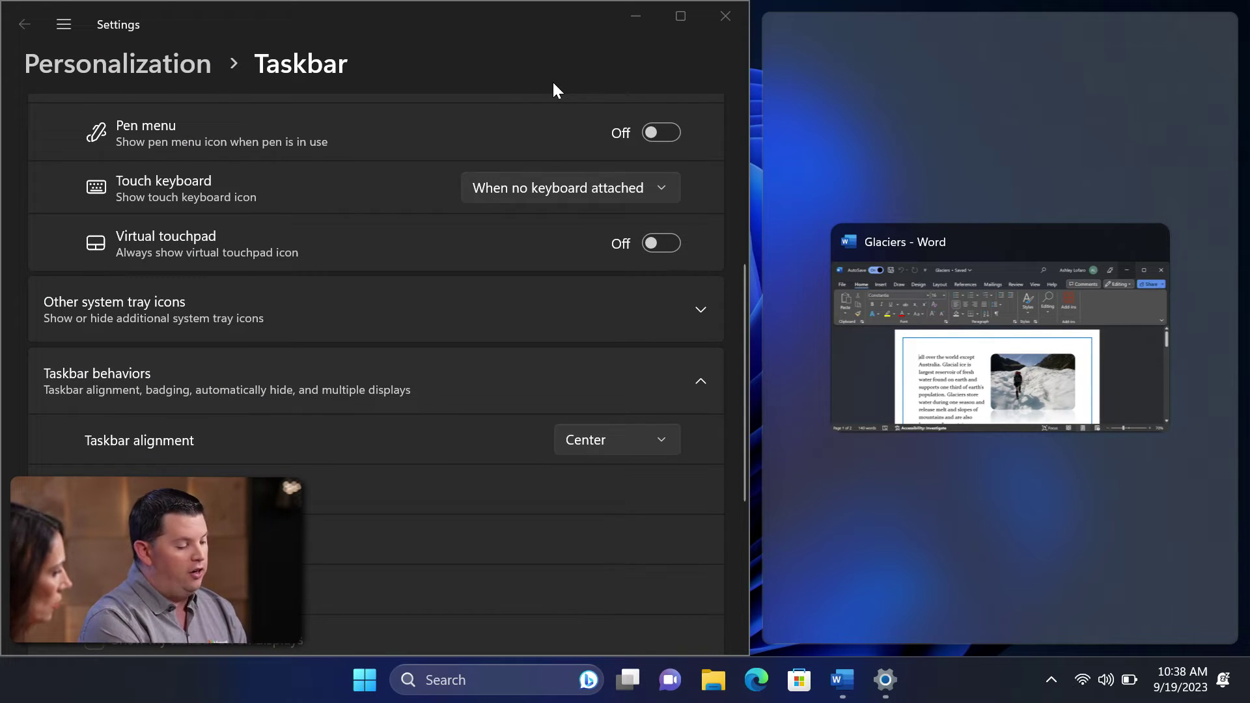
{"action": "left_click", "coordinate": [918, 338]}
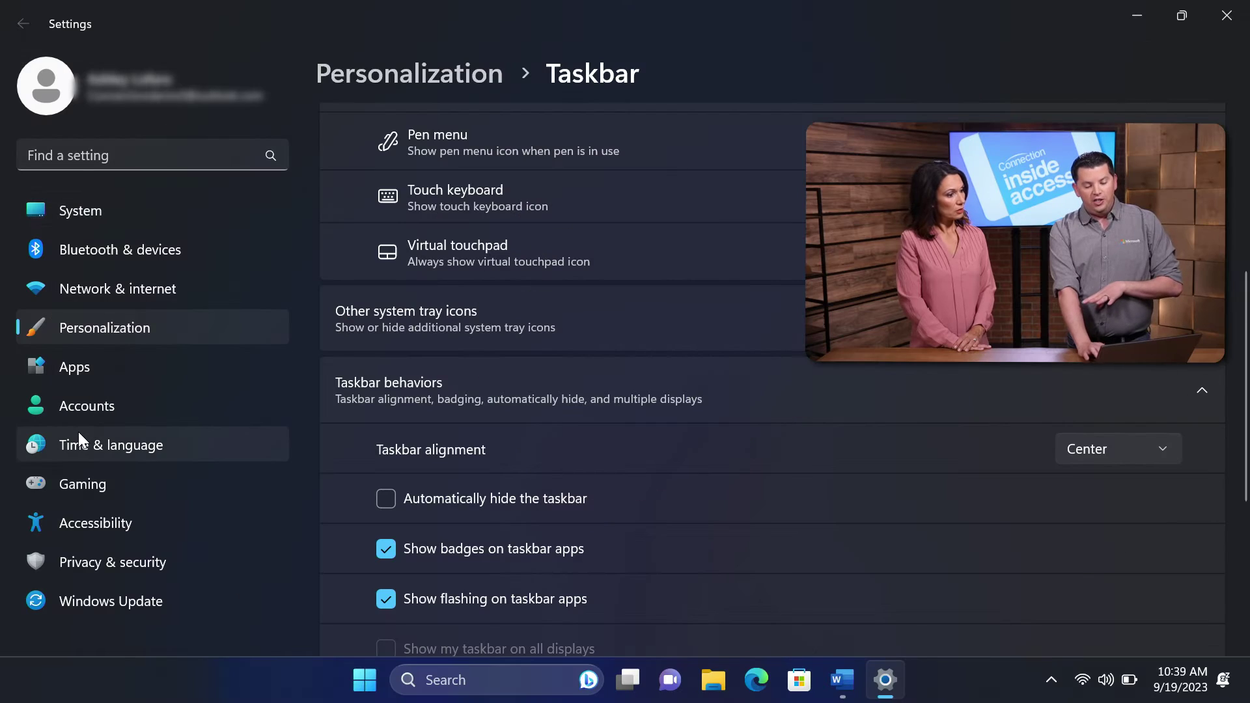
Under Accessibility > Mouse pointer and touch, choose the custom pointer style in gold
{"action": "left_click", "coordinate": [84, 537]}
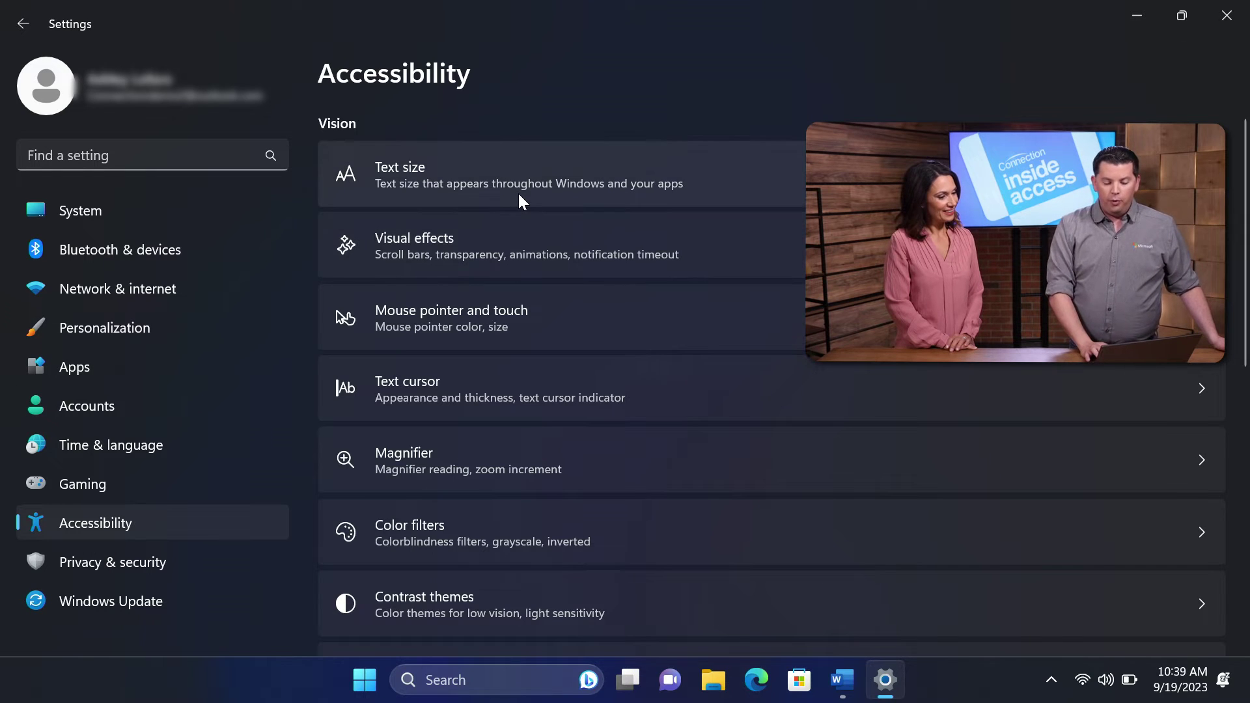
{"action": "left_click", "coordinate": [521, 325]}
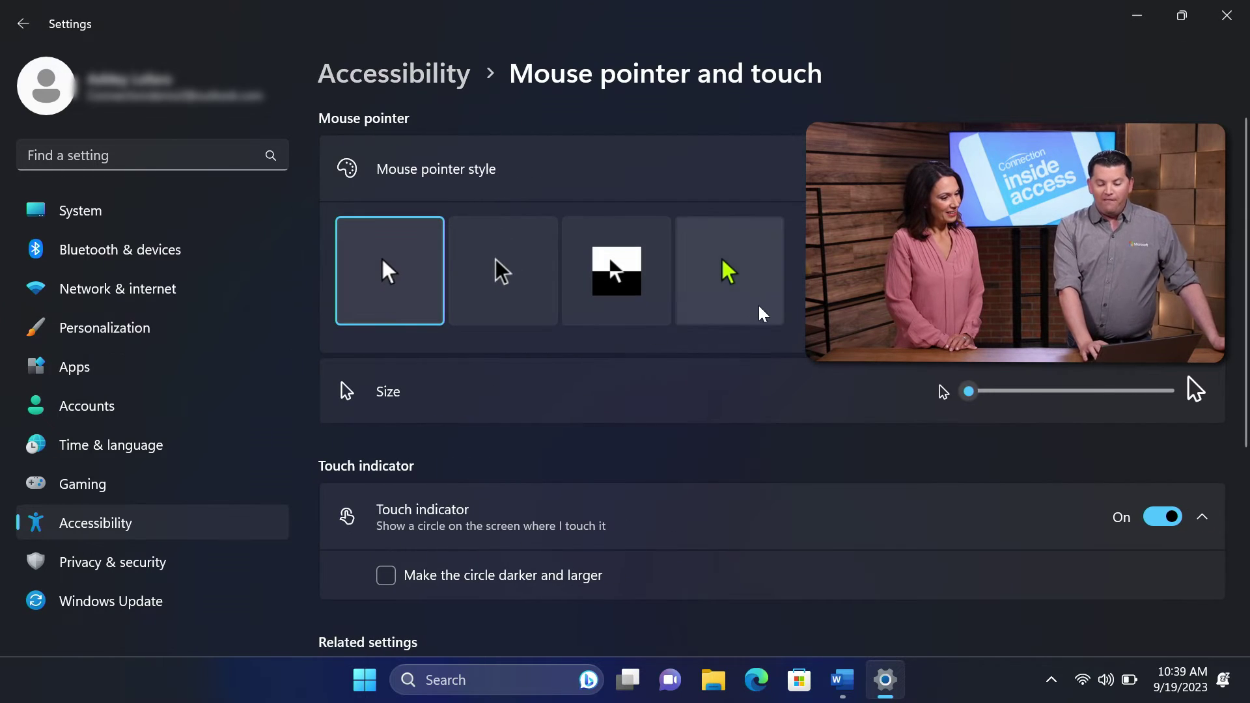
{"action": "left_click", "coordinate": [718, 279]}
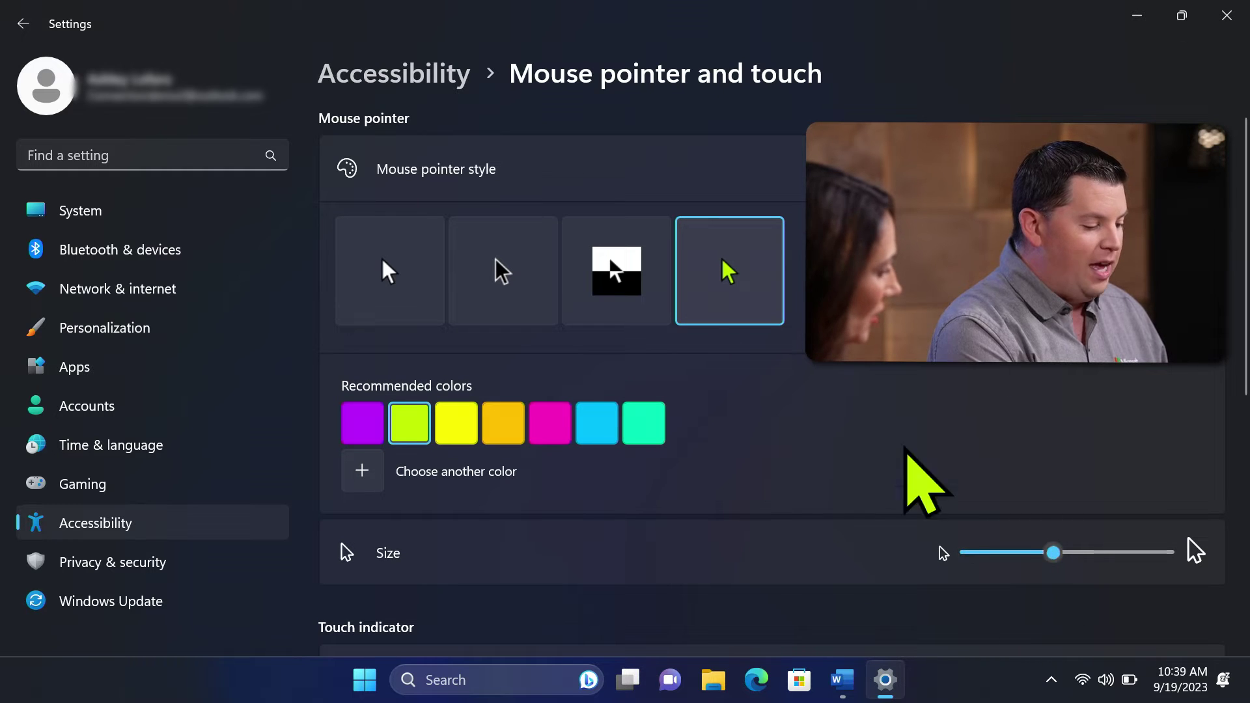
{"action": "left_click", "coordinate": [500, 423]}
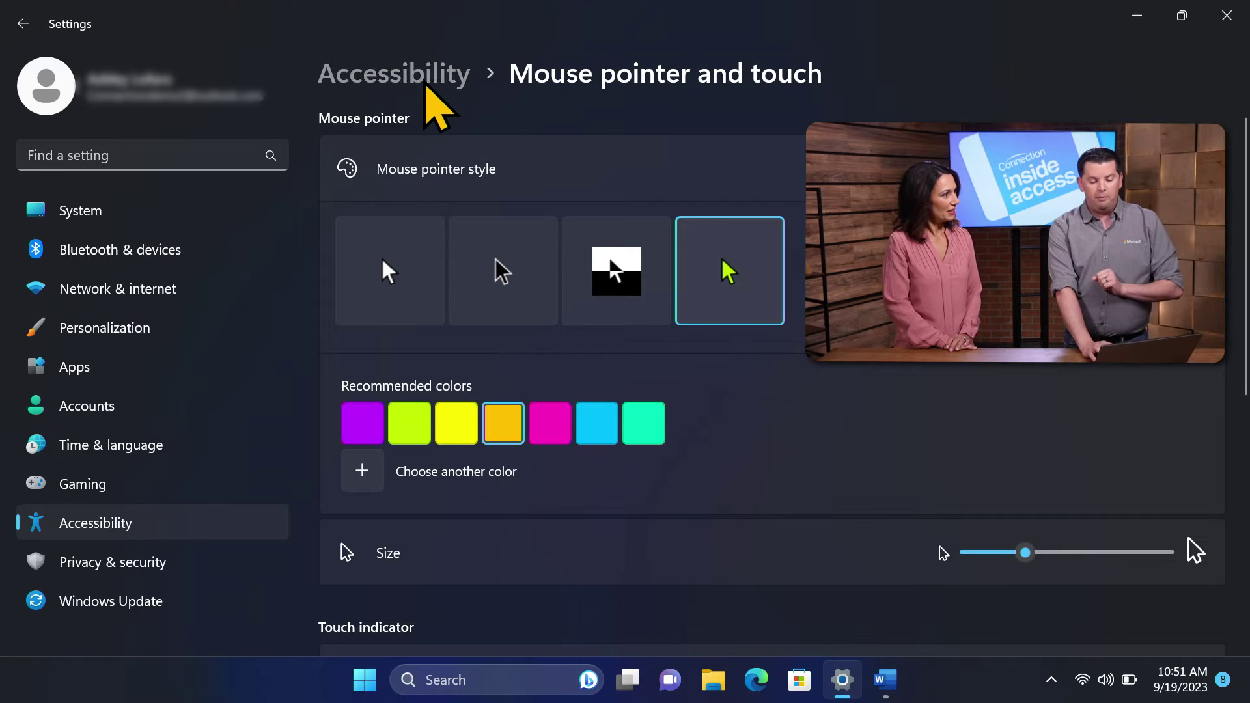
{"action": "left_click", "coordinate": [426, 84]}
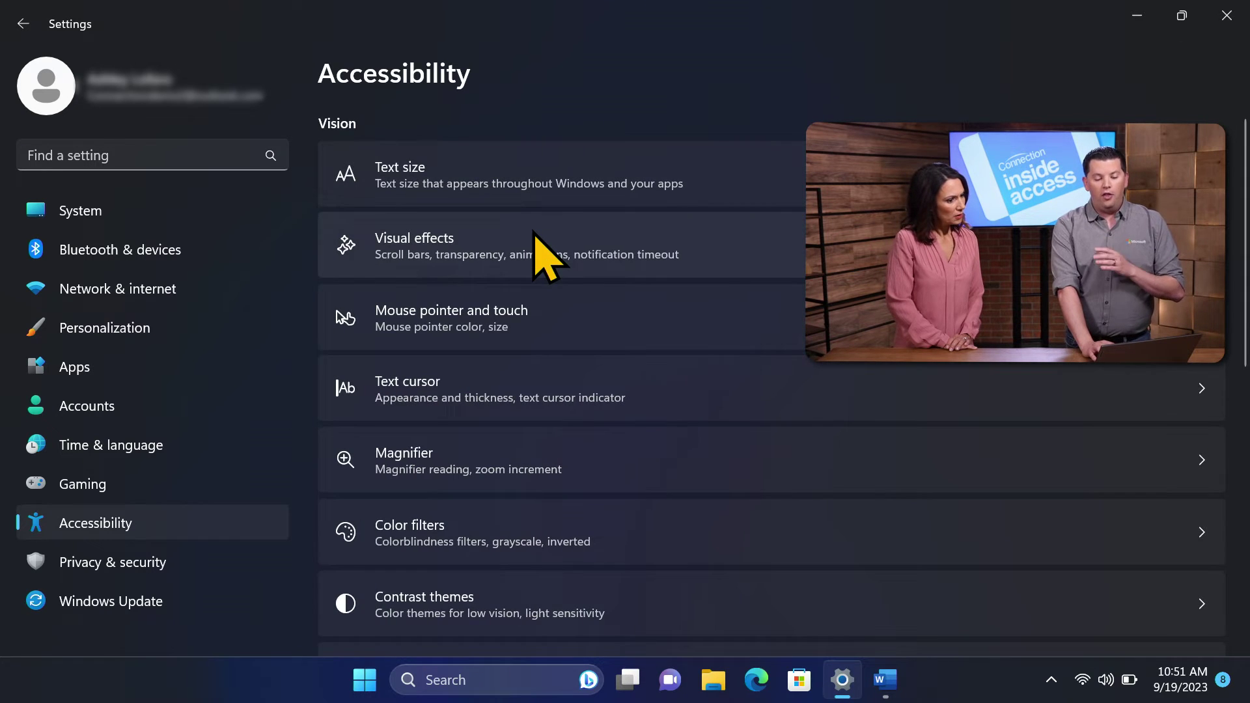
In Captions, set the caption style to Small caps, then change it to Yellow on blue
{"action": "scroll", "coordinate": [535, 233], "scroll_direction": "down", "scroll_amount": 6}
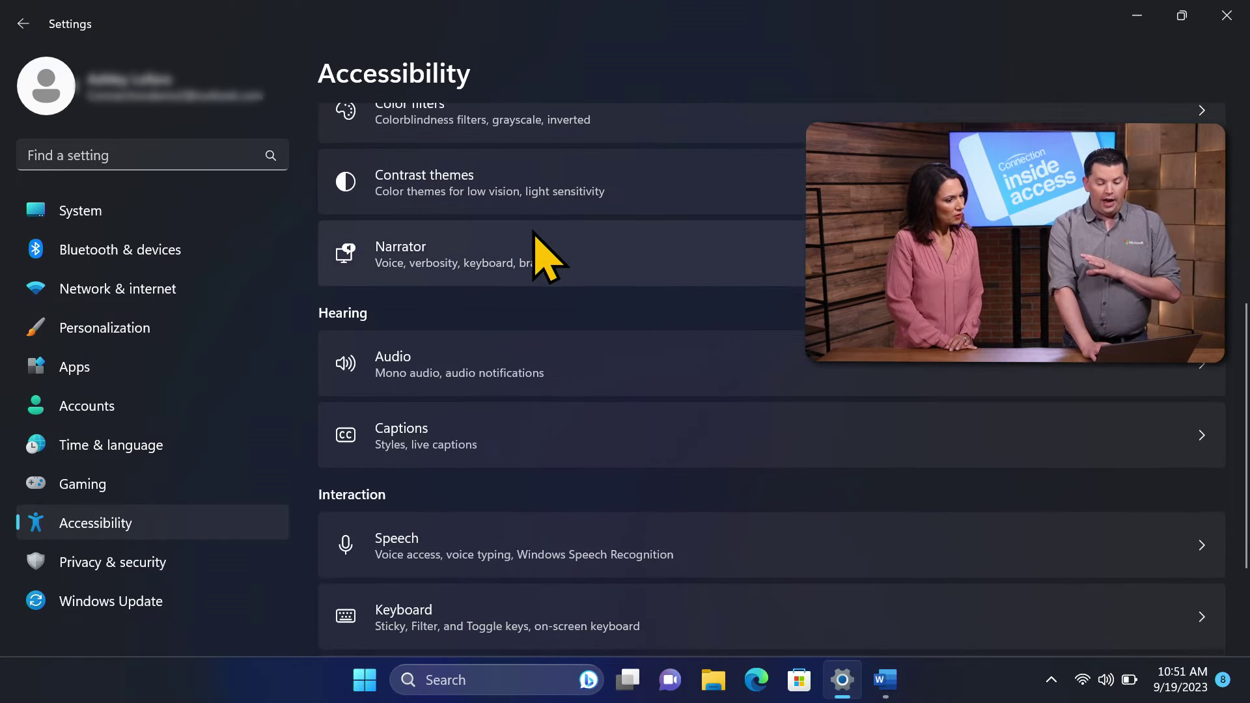
{"action": "scroll", "coordinate": [535, 233], "scroll_direction": "down", "scroll_amount": 2}
{"action": "left_click", "coordinate": [497, 352]}
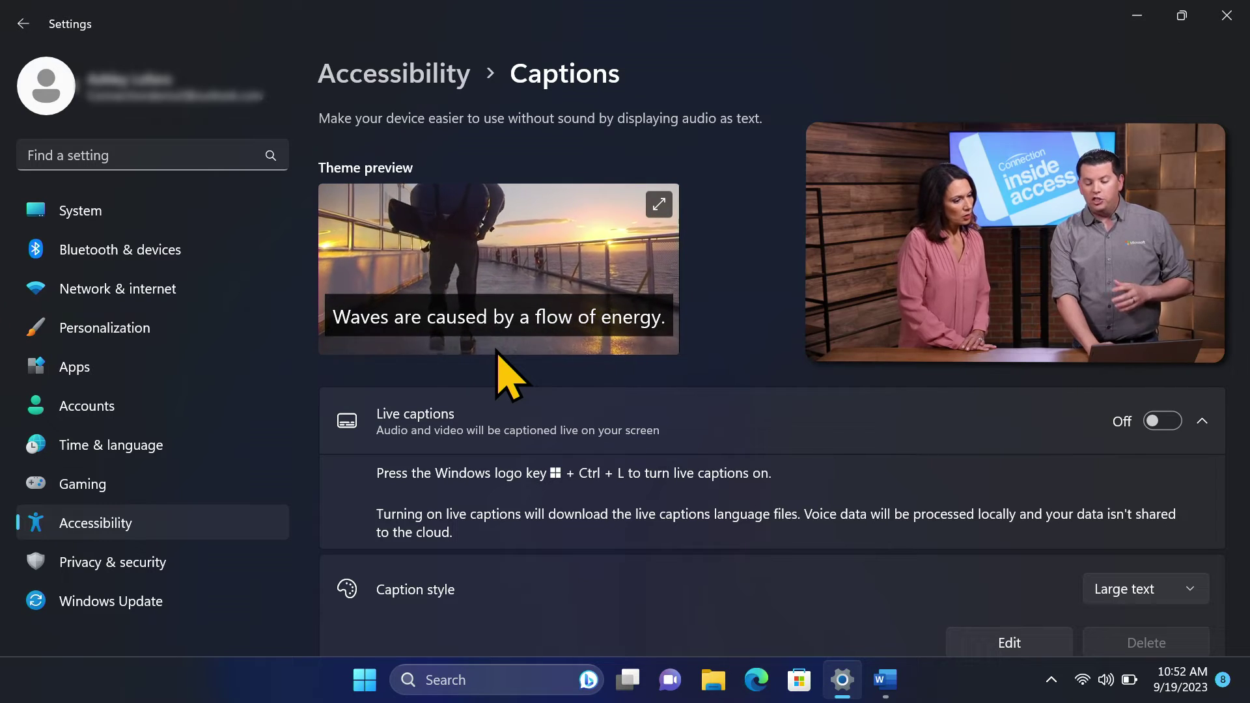
{"action": "left_click", "coordinate": [1168, 592]}
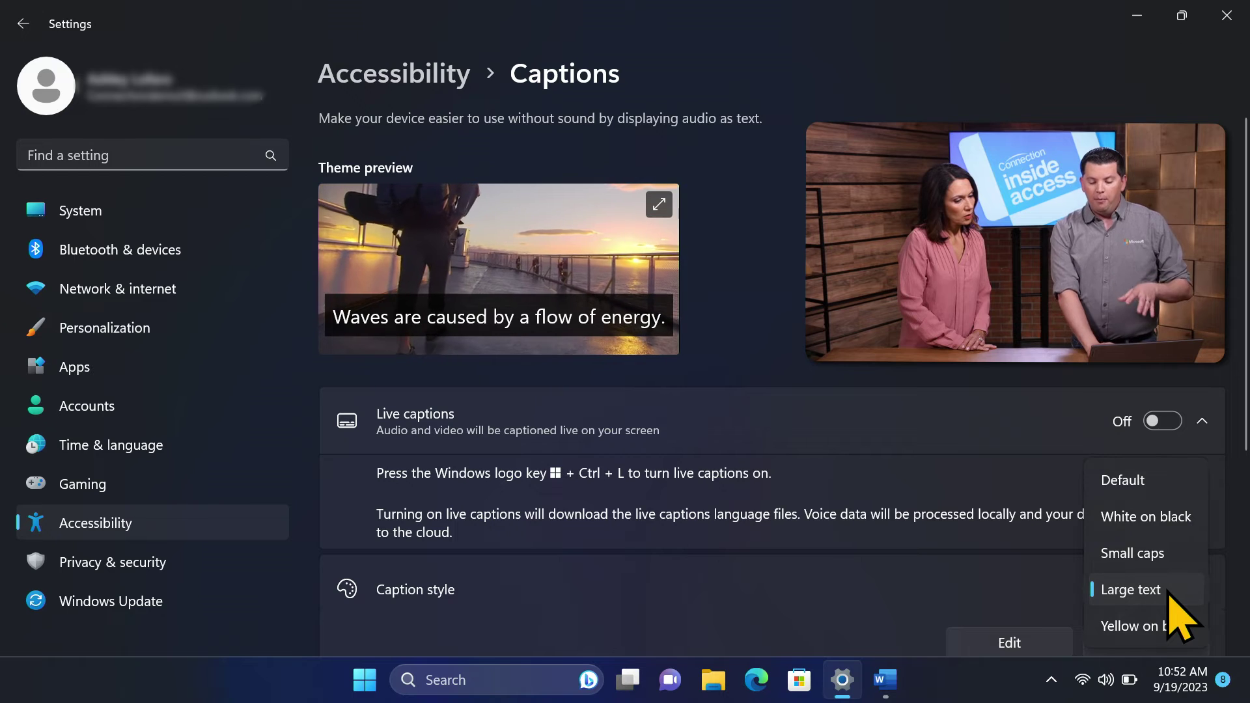
{"action": "left_click", "coordinate": [1160, 552]}
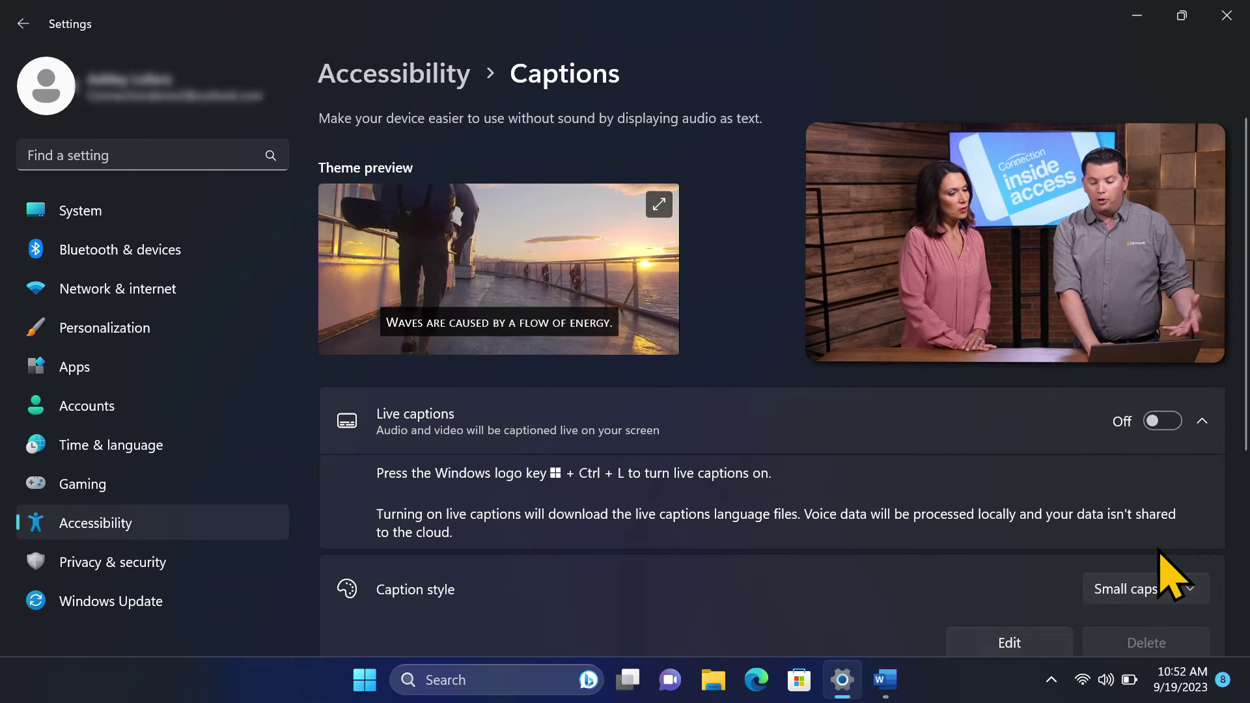
{"action": "left_click", "coordinate": [1147, 584]}
{"action": "left_click", "coordinate": [1155, 623]}
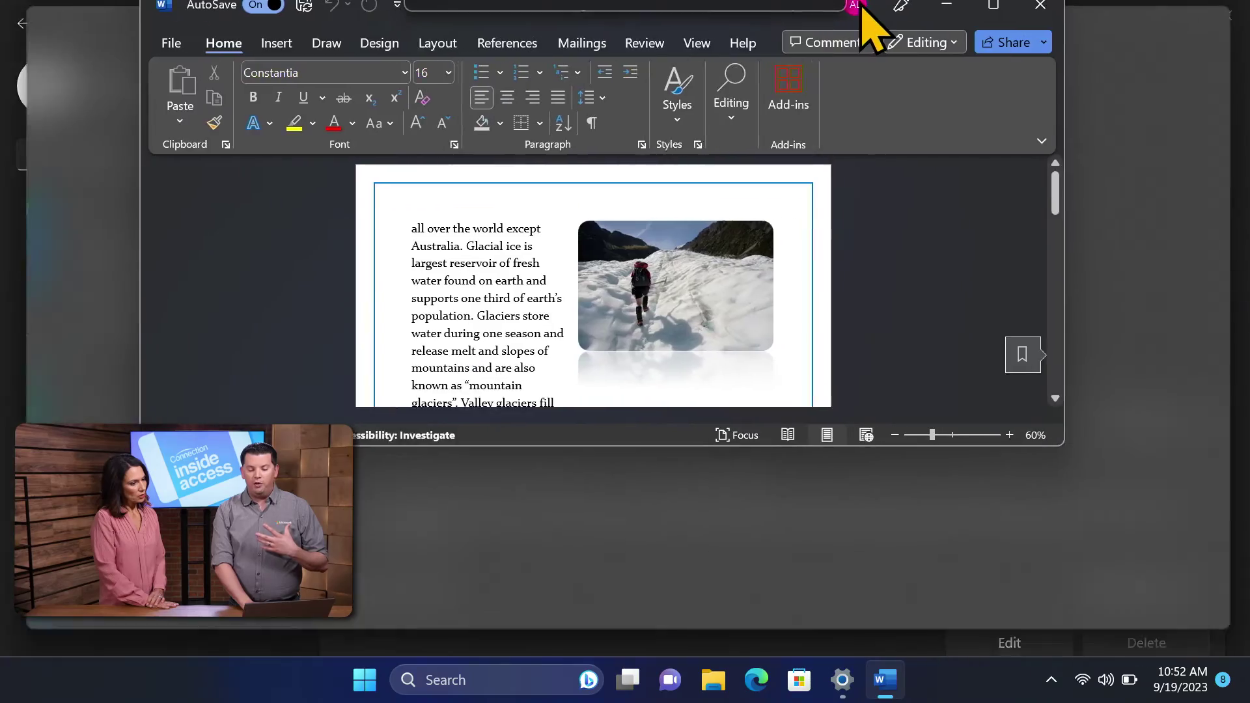
Start a new line below the Ice shelves paragraph and begin voice typing with Win+H
{"action": "scroll", "coordinate": [711, 376], "scroll_direction": "down", "scroll_amount": 5}
{"action": "scroll", "coordinate": [703, 357], "scroll_direction": "down", "scroll_amount": 5}
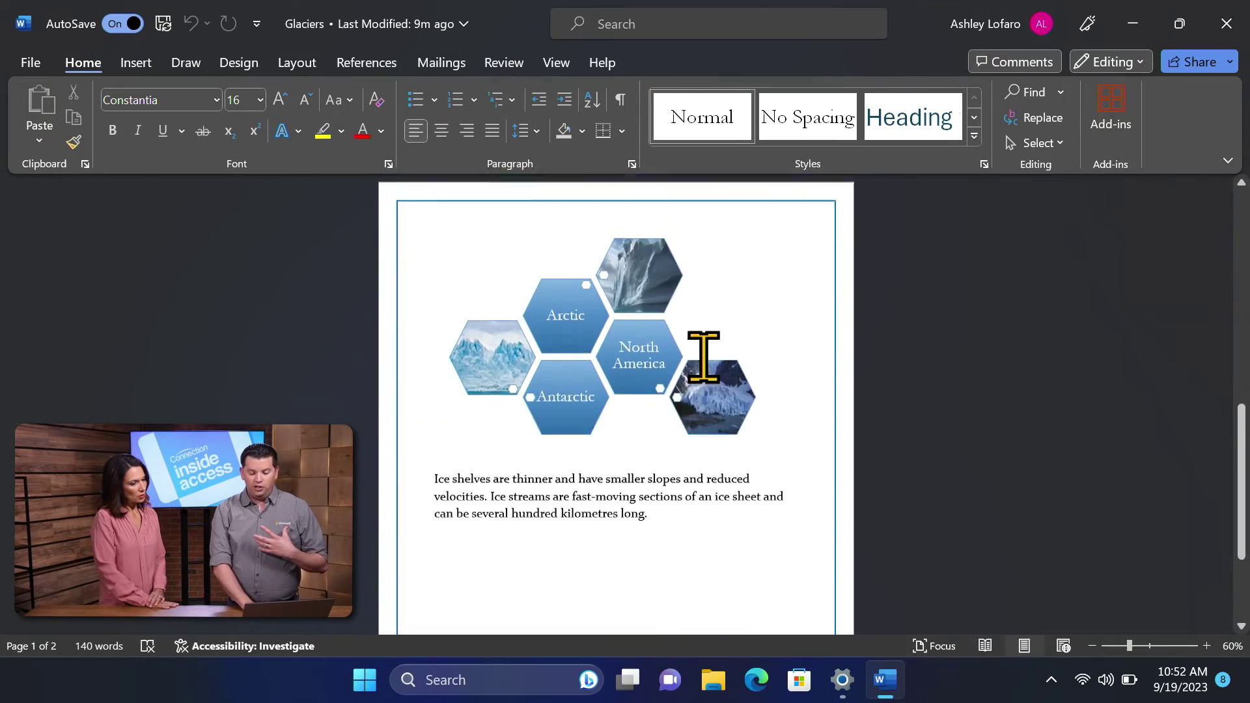
{"action": "left_click", "coordinate": [540, 463]}
{"action": "type", "text": "Be able"}
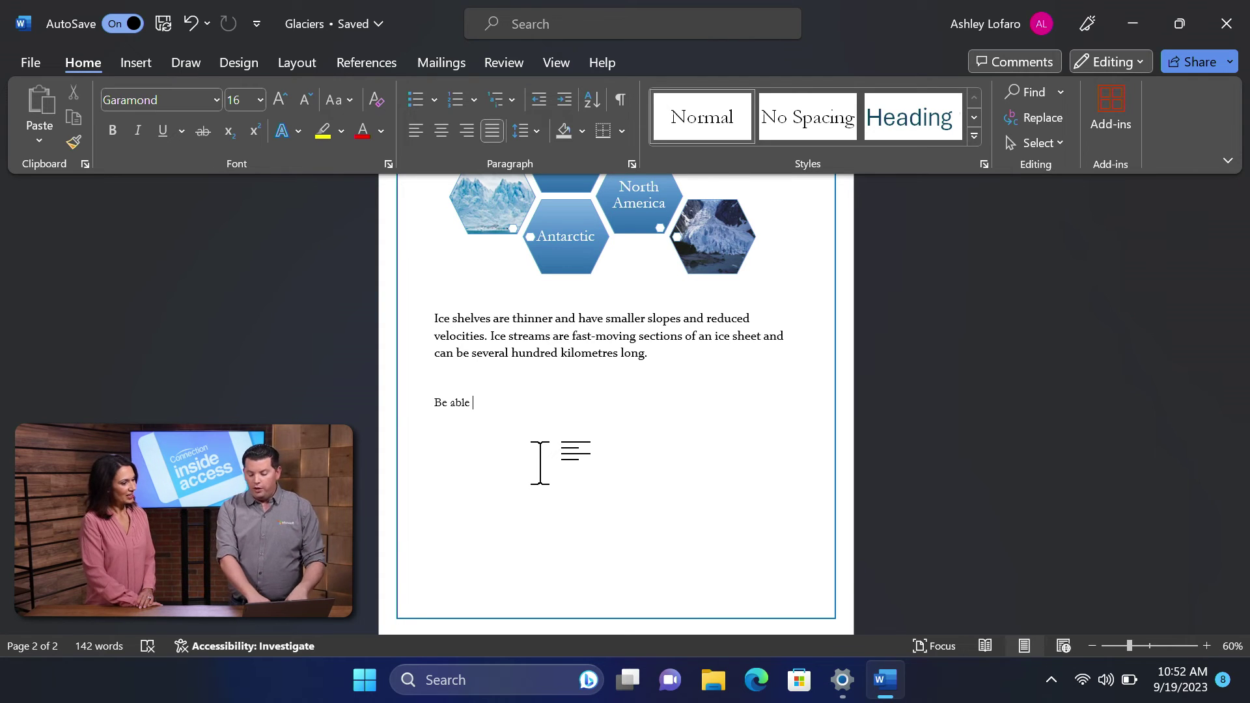
{"action": "key", "text": "super+h"}
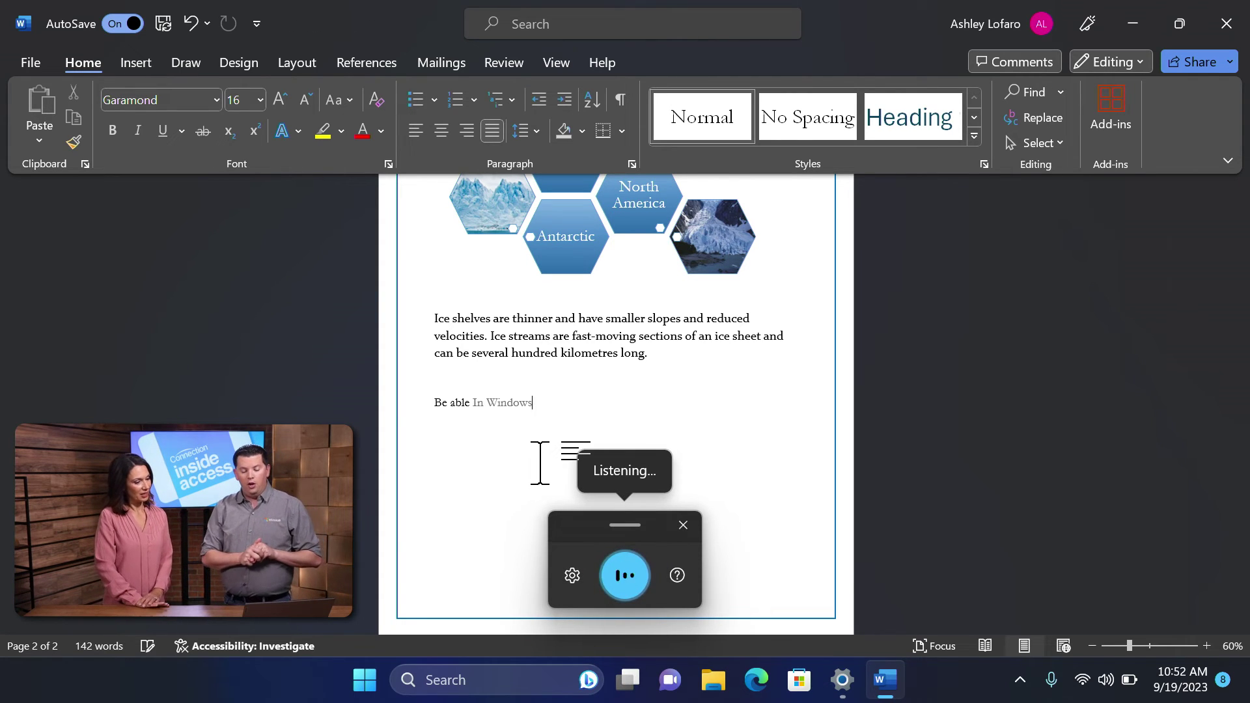